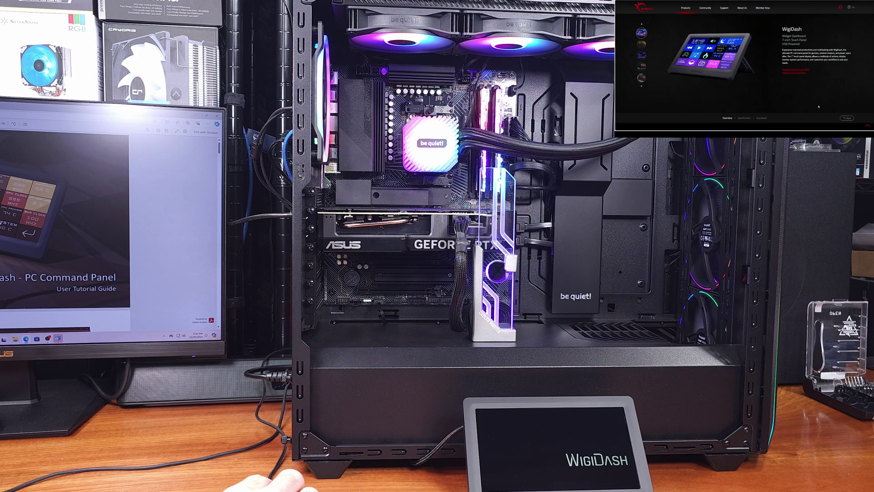
# Scroll through the PDF user guide and close the WigiDash Manager setup wizard.
pyautogui.scroll(-2, 63, 228)
pyautogui.scroll(-5, 63, 227)
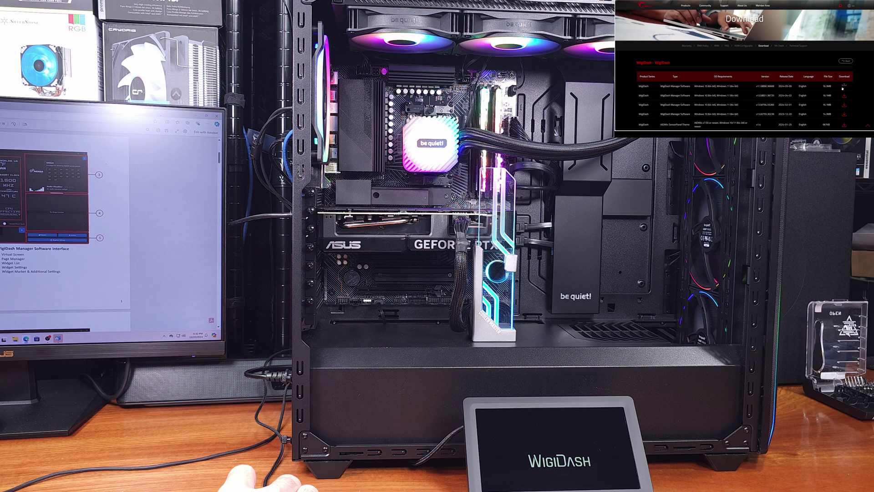
pyautogui.scroll(-6, 39, 282)
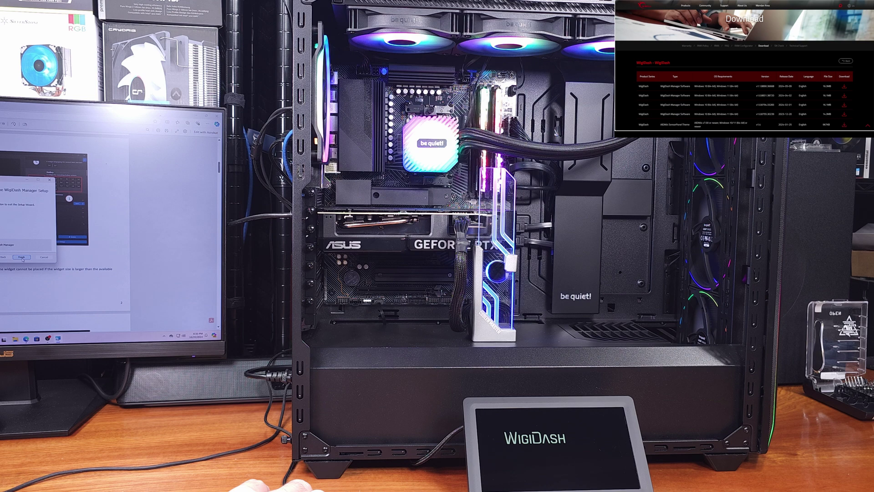
pyautogui.click(21, 257)
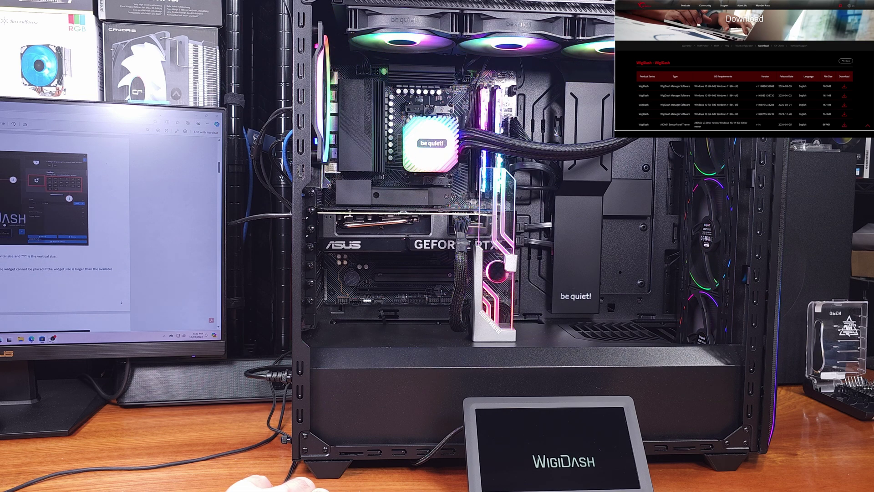
# Stop the OBS screen recording and bring the guide's Add A Widget page forward.
pyautogui.click(53, 338)
pyautogui.click(116, 256)
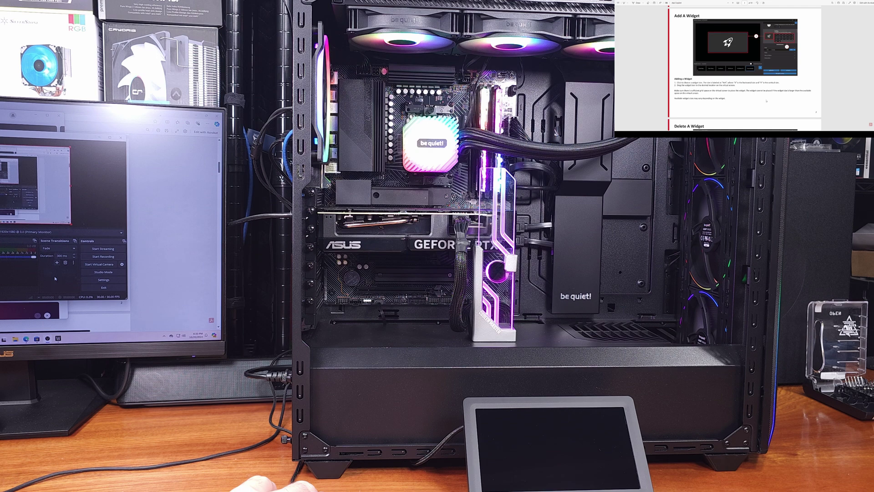
pyautogui.click(165, 191)
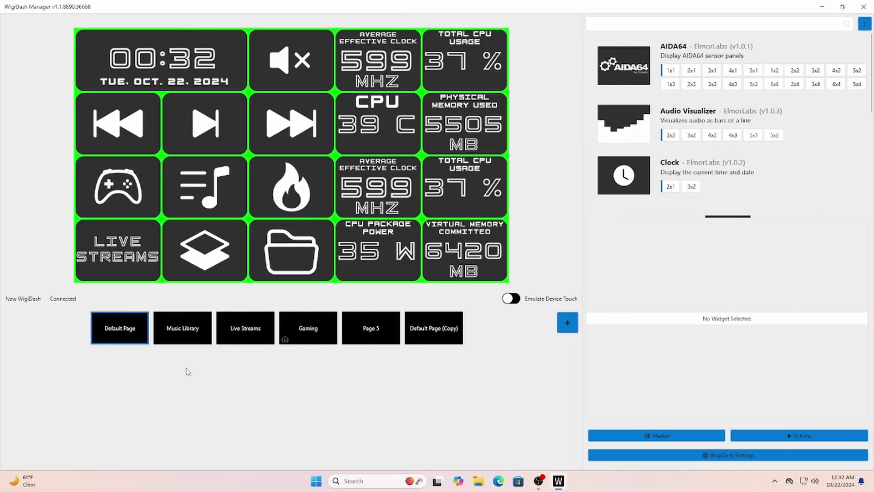
# Rename the Default Page (Copy) page to 'Gaming - stats'.
pyautogui.rightClick(442, 327)
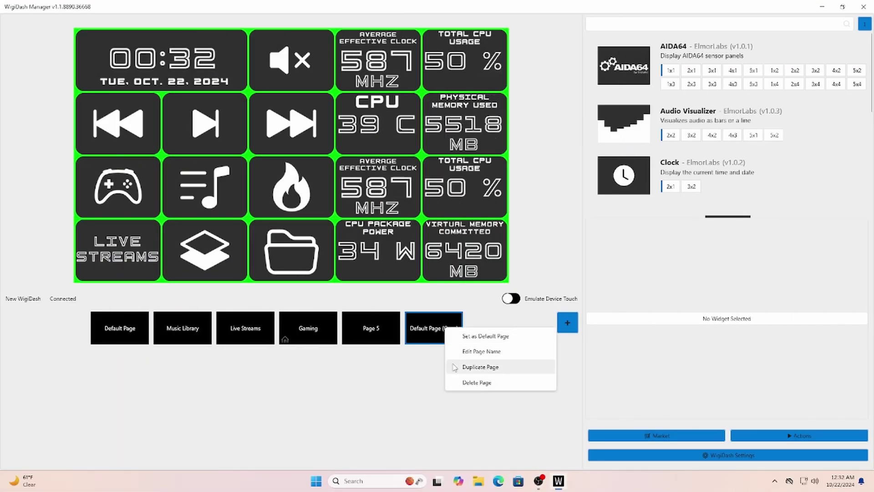
pyautogui.click(432, 328)
pyautogui.rightClick(432, 327)
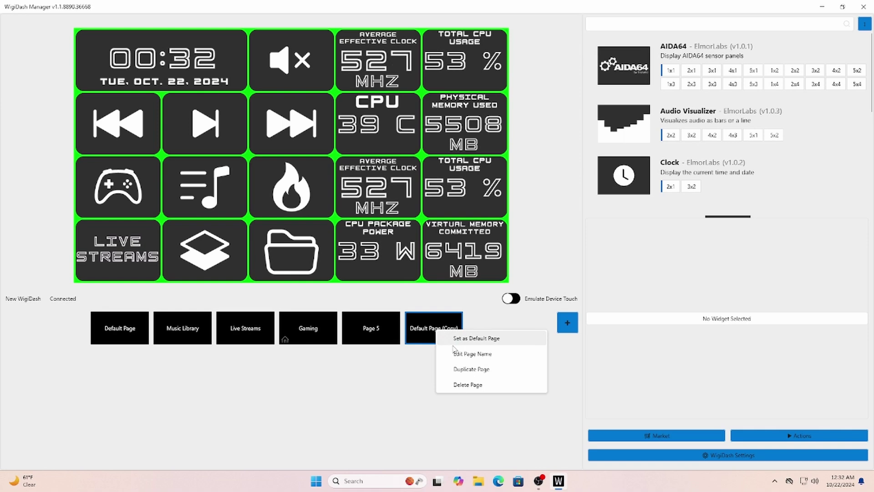
pyautogui.click(453, 352)
pyautogui.write('G')
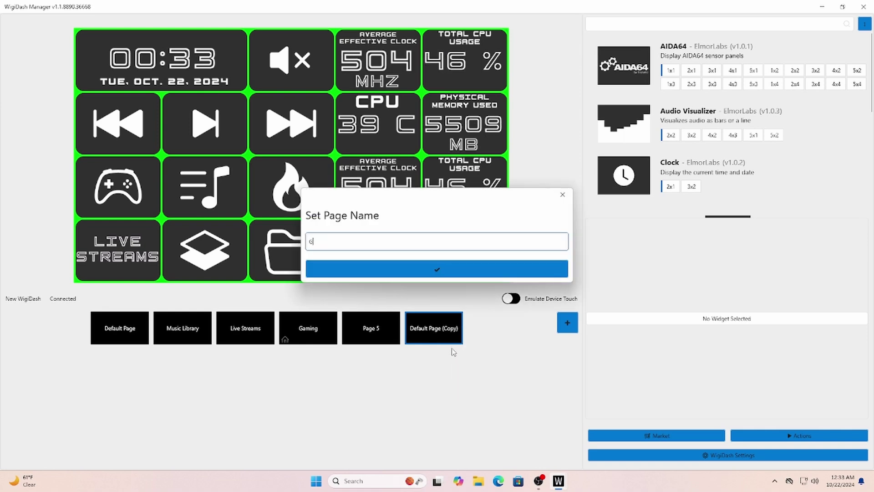
pyautogui.write('aming - stats')
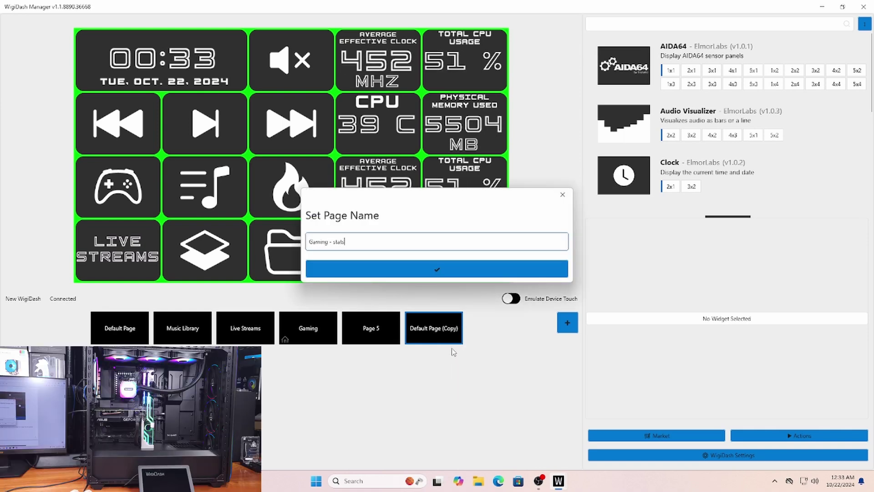
pyautogui.press('Return')
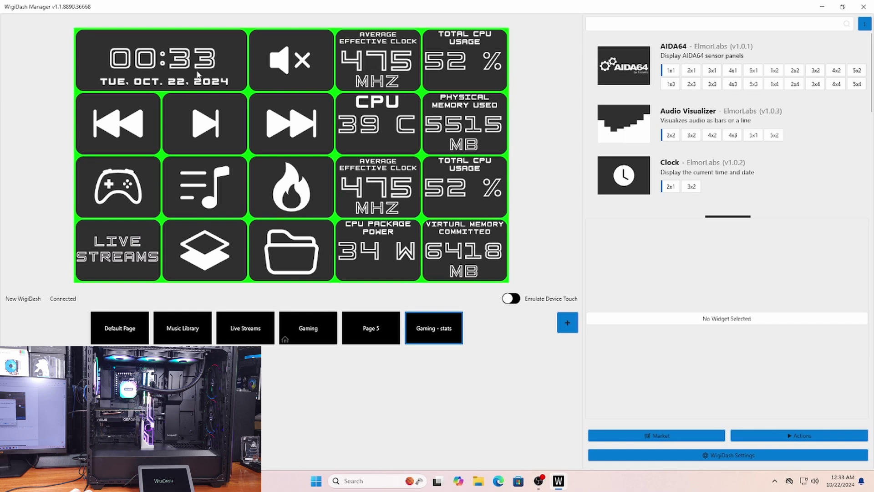
# Delete the clock, mute, fast-forward, next-track and previous-track widgets.
pyautogui.rightClick(197, 74)
pyautogui.click(218, 97)
pyautogui.rightClick(290, 73)
pyautogui.click(317, 93)
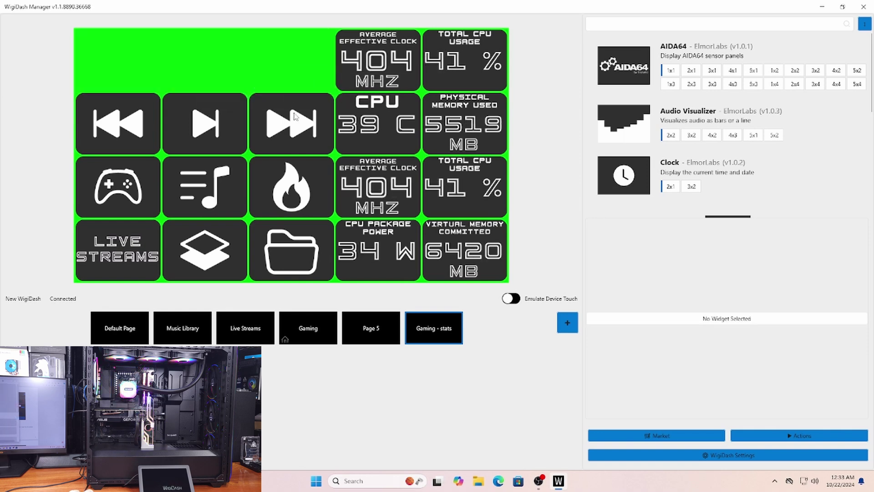
pyautogui.rightClick(295, 116)
pyautogui.click(319, 138)
pyautogui.rightClick(202, 120)
pyautogui.click(225, 141)
pyautogui.rightClick(132, 124)
pyautogui.click(154, 145)
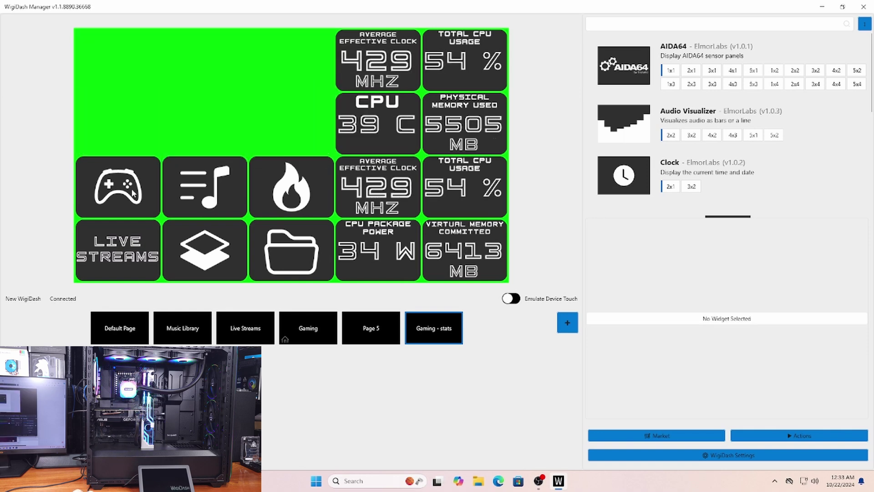
# Delete the gamepad, music, fire, folder and layers widgets.
pyautogui.rightClick(132, 193)
pyautogui.click(155, 214)
pyautogui.rightClick(202, 189)
pyautogui.click(226, 211)
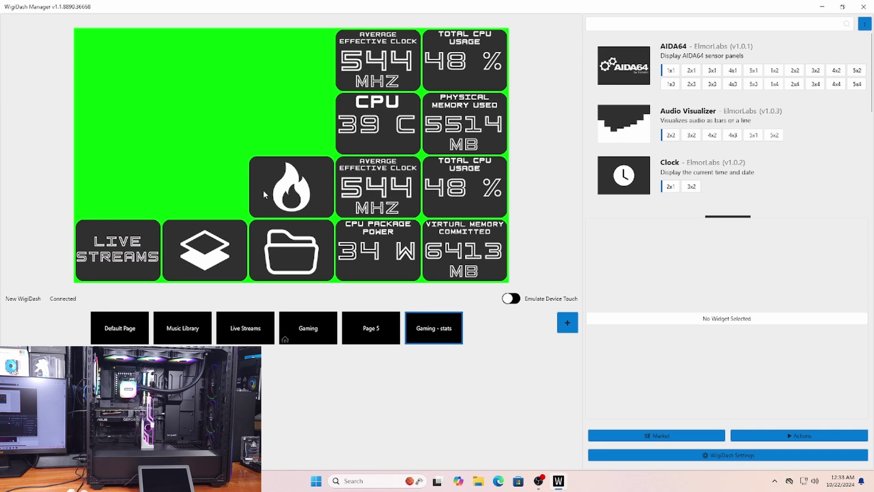
pyautogui.rightClick(281, 186)
pyautogui.click(303, 196)
pyautogui.rightClick(281, 239)
pyautogui.click(302, 250)
pyautogui.rightClick(207, 252)
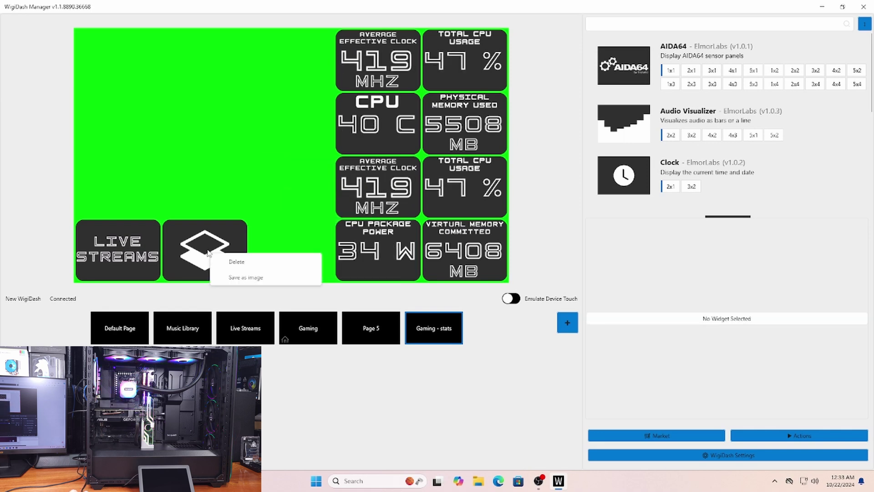
pyautogui.click(237, 261)
# Arrange Live Streams, CPU temperature and Physical Memory Used across the top row.
pyautogui.rightClick(117, 264)
pyautogui.click(117, 255)
pyautogui.moveTo(117, 250); pyautogui.dragTo(116, 57)
pyautogui.moveTo(370, 69); pyautogui.dragTo(197, 69)
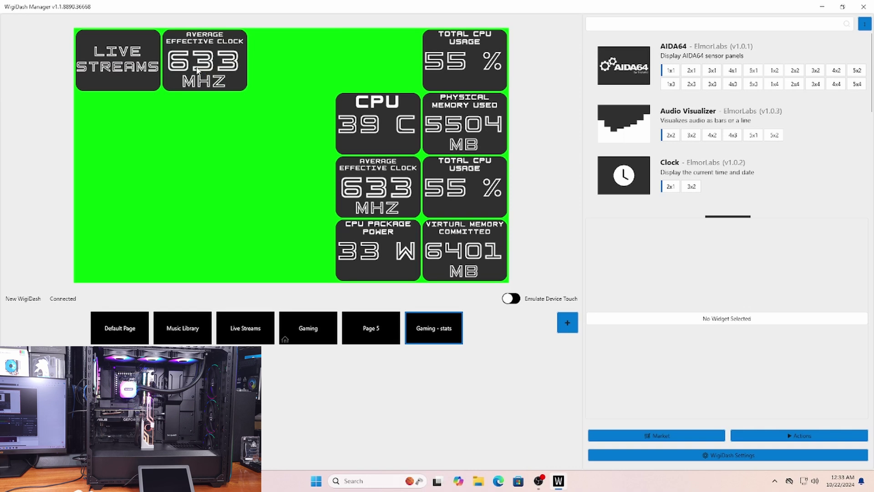
pyautogui.moveTo(462, 54); pyautogui.dragTo(291, 64)
pyautogui.moveTo(378, 123); pyautogui.dragTo(369, 68)
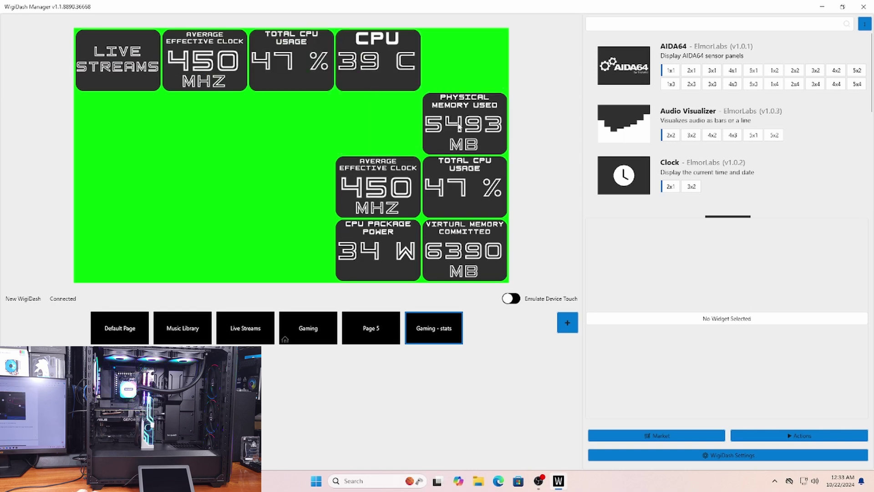
pyautogui.moveTo(459, 128); pyautogui.dragTo(460, 65)
# Fill row two with Total CPU Usage, Average Effective Clock, CPU Package Power and Virtual Memory Committed.
pyautogui.moveTo(482, 207); pyautogui.dragTo(135, 144)
pyautogui.moveTo(406, 207); pyautogui.dragTo(236, 145)
pyautogui.moveTo(385, 264); pyautogui.dragTo(298, 139)
pyautogui.moveTo(469, 264); pyautogui.dragTo(382, 138)
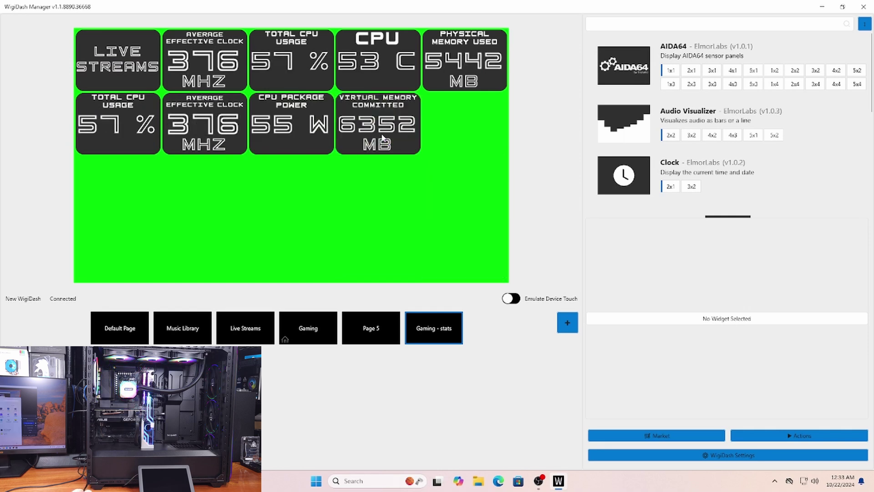
# Try the Virtual Memory Committed widget's sensor as Auxiliary, Vcore, then Chipset 1.
pyautogui.click(382, 138)
pyautogui.click(710, 249)
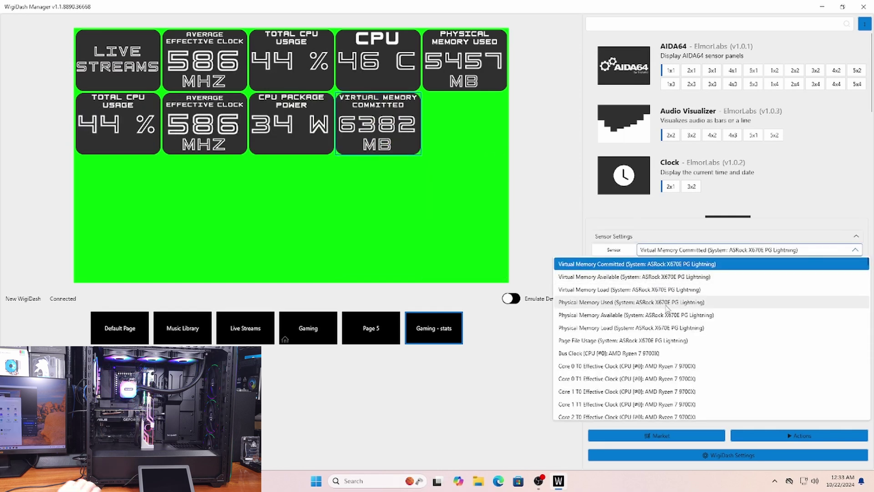
pyautogui.scroll(-6, 678, 339)
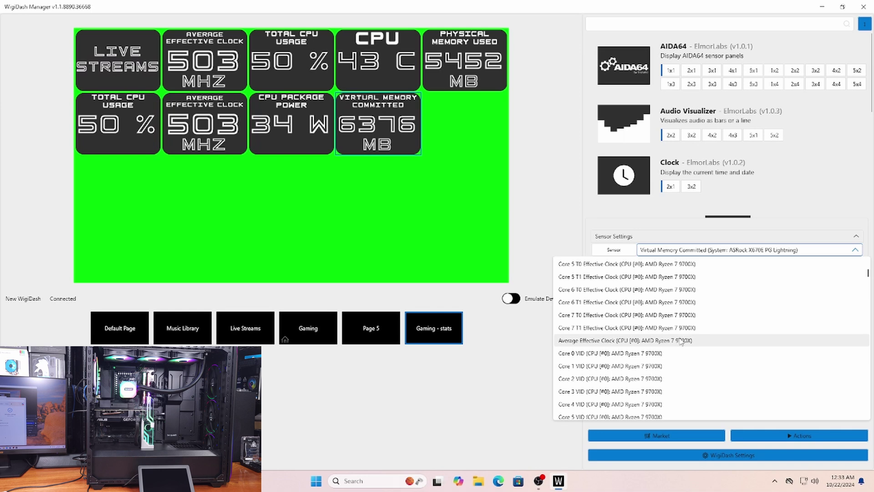
pyautogui.scroll(-10, 679, 341)
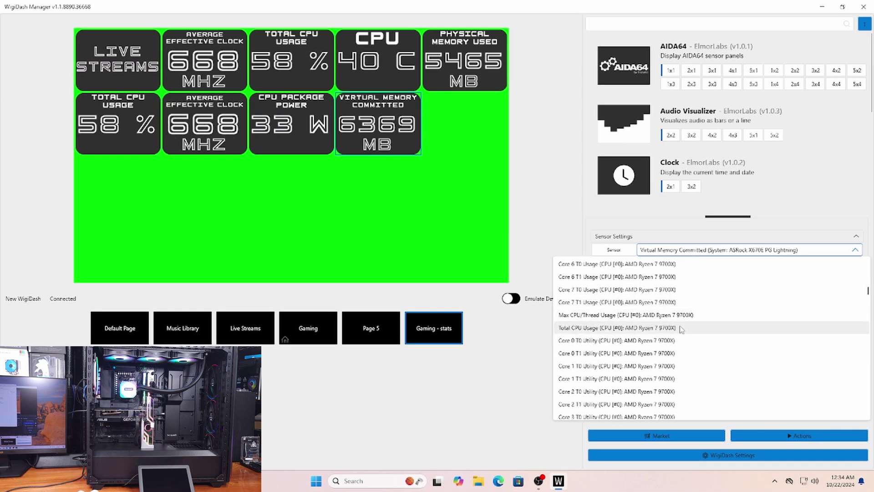
pyautogui.scroll(-7, 679, 330)
pyautogui.scroll(2, 679, 335)
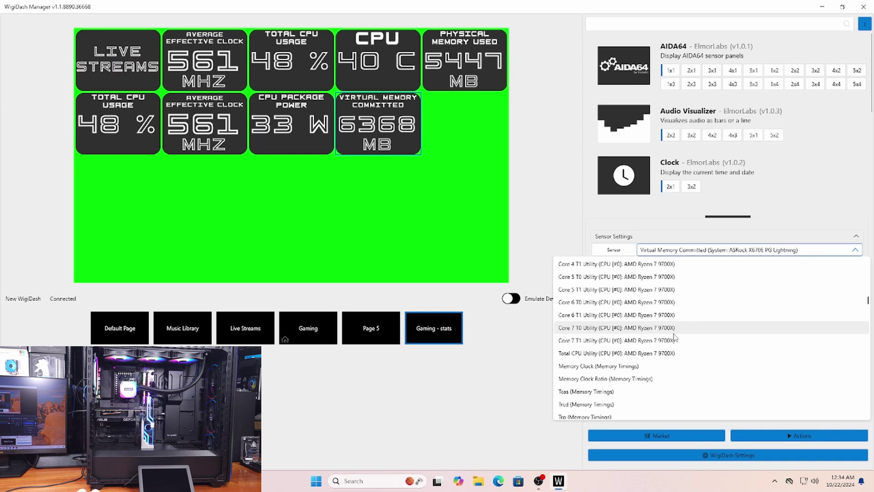
pyautogui.scroll(-2, 676, 340)
pyautogui.scroll(-2, 674, 342)
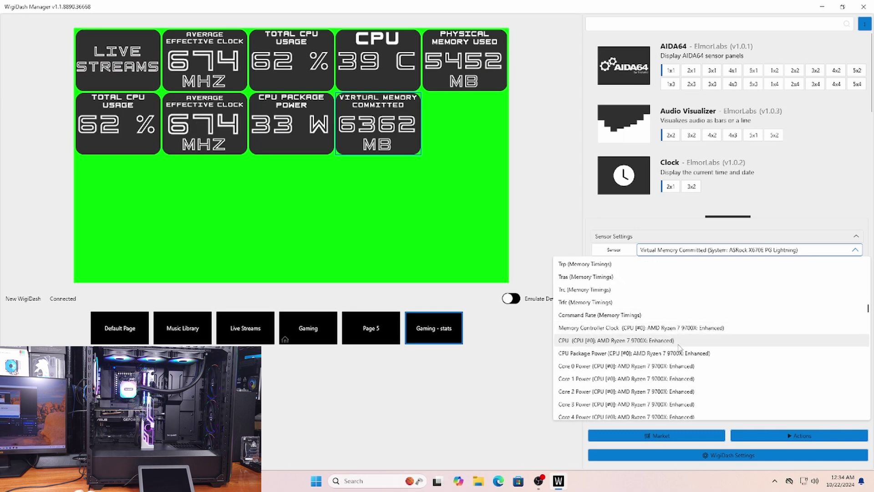
pyautogui.scroll(-5, 682, 370)
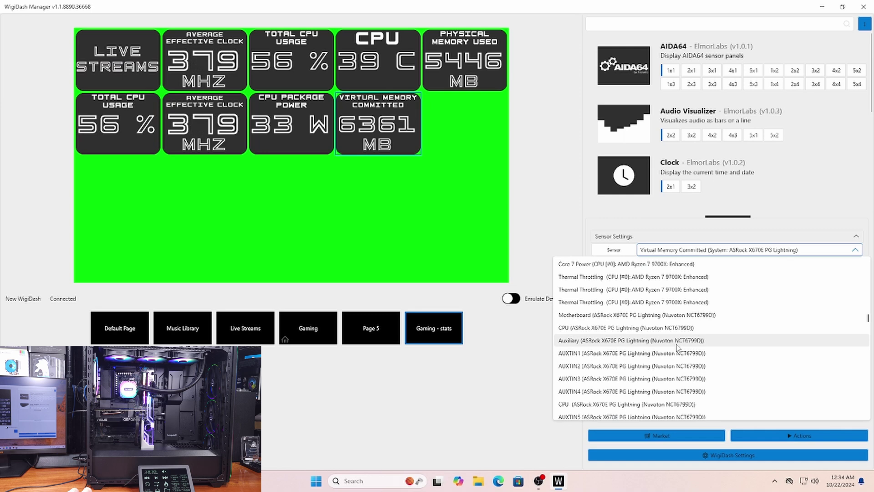
pyautogui.click(678, 341)
pyautogui.click(674, 250)
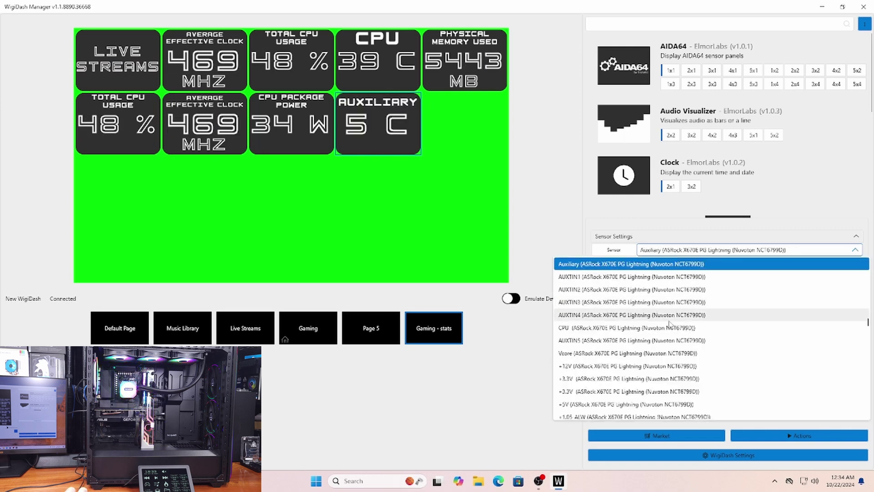
pyautogui.click(640, 354)
pyautogui.click(668, 251)
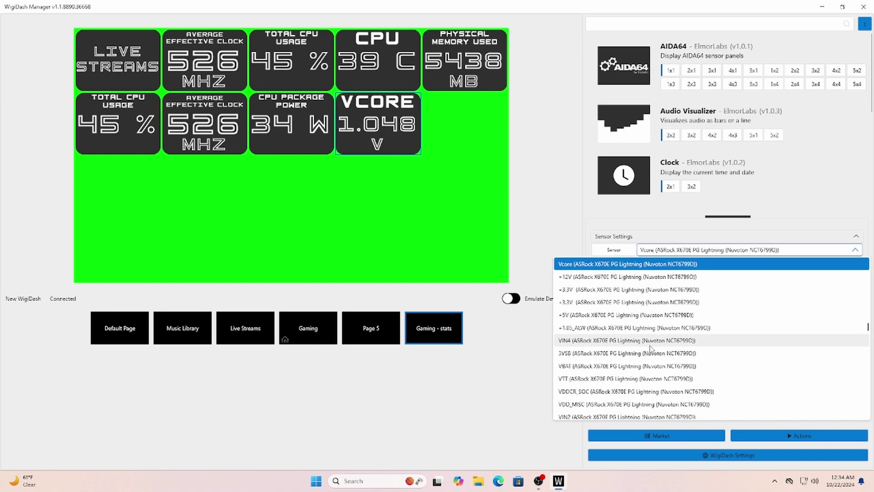
pyautogui.scroll(-3, 657, 346)
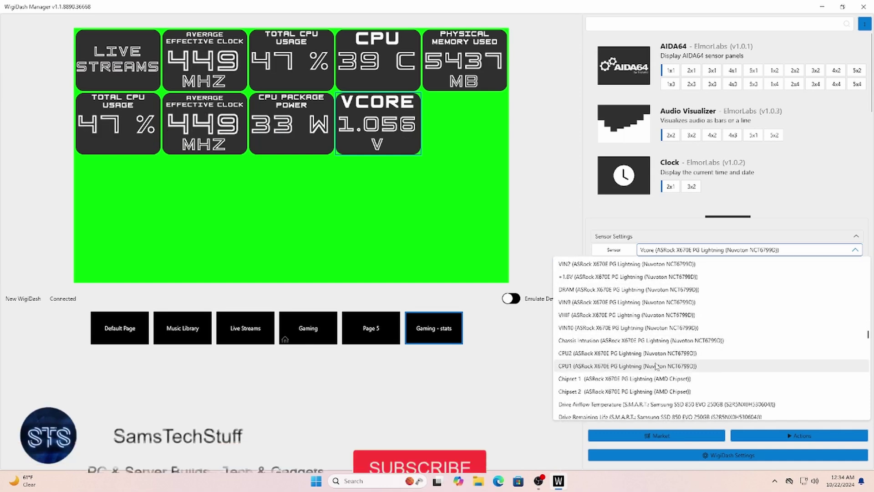
pyautogui.click(654, 381)
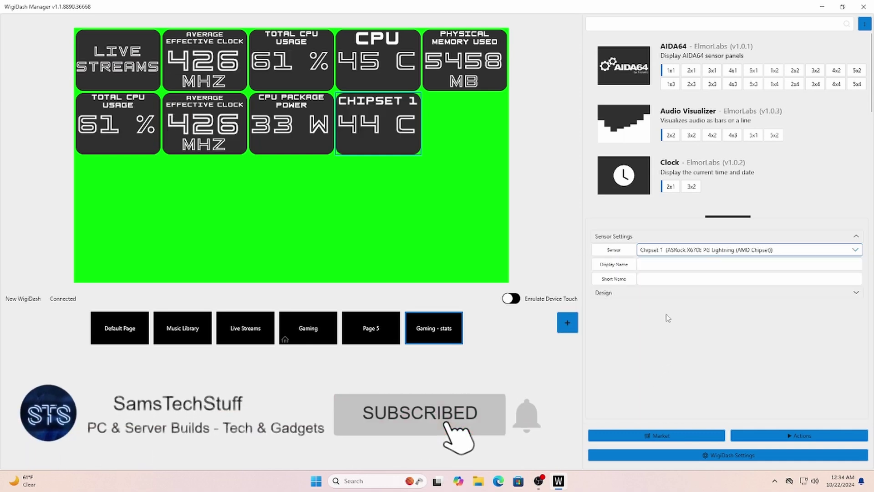
pyautogui.scroll(-3, 649, 173)
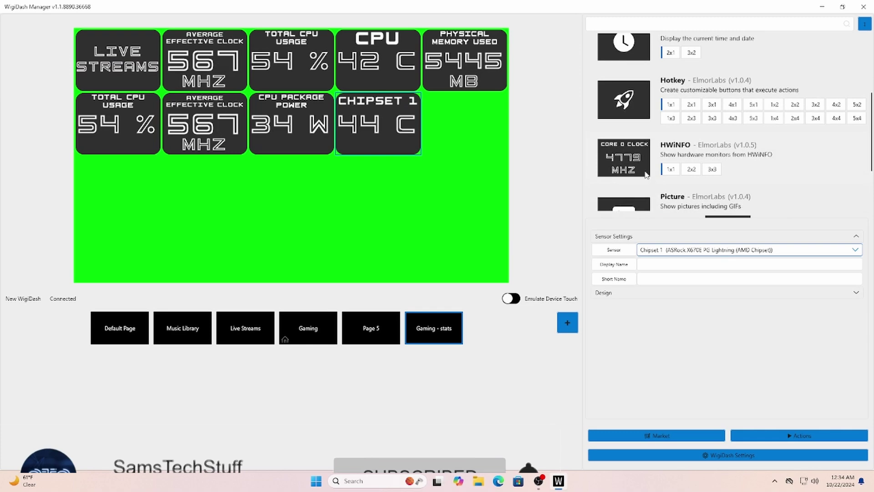
pyautogui.scroll(1, 673, 191)
# Add a 1x1 HWiNFO tile showing Total Errors (Windows Hardware Errors (WHEA)).
pyautogui.click(671, 193)
pyautogui.click(683, 249)
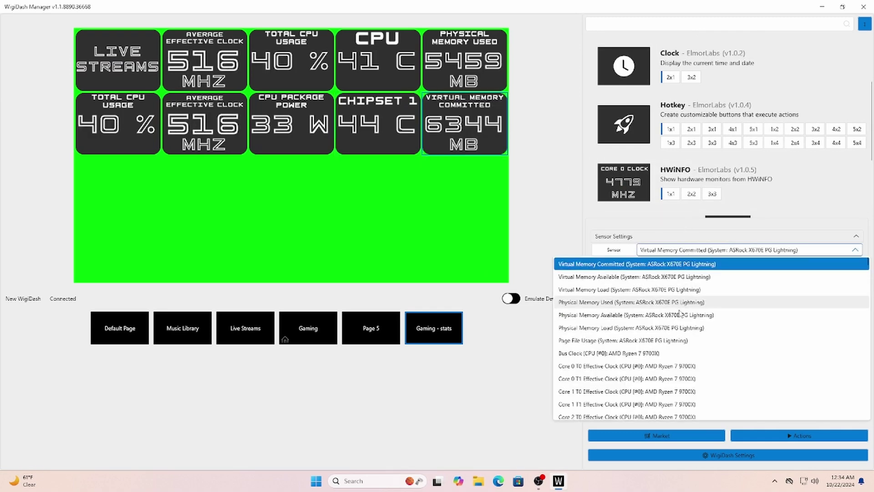
pyautogui.scroll(-10, 656, 346)
pyautogui.scroll(-10, 657, 346)
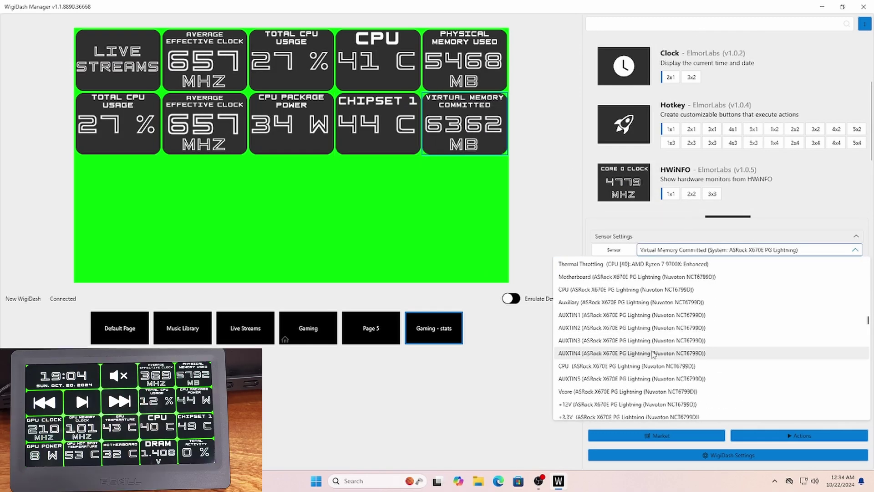
pyautogui.scroll(-5, 662, 346)
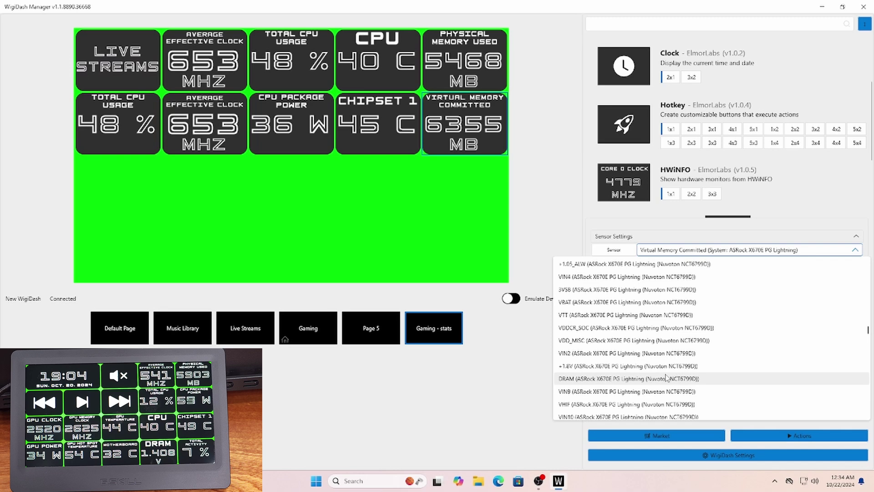
pyautogui.scroll(-3, 662, 339)
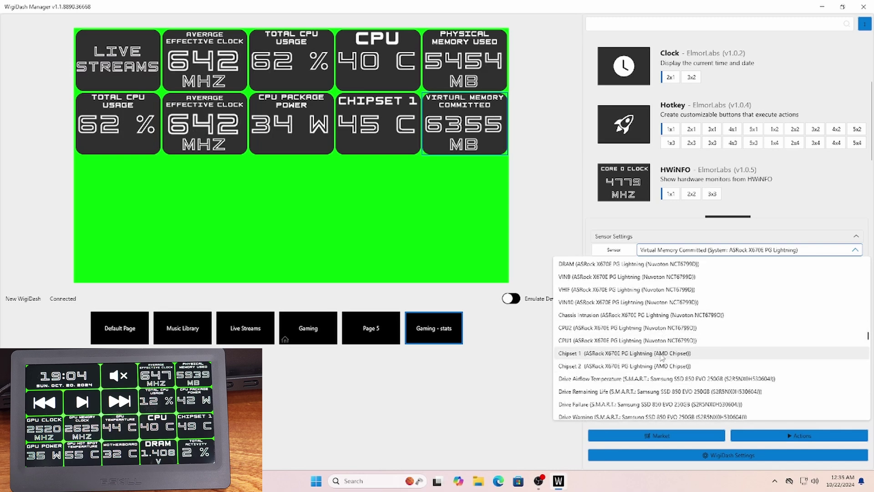
pyautogui.scroll(-2, 661, 358)
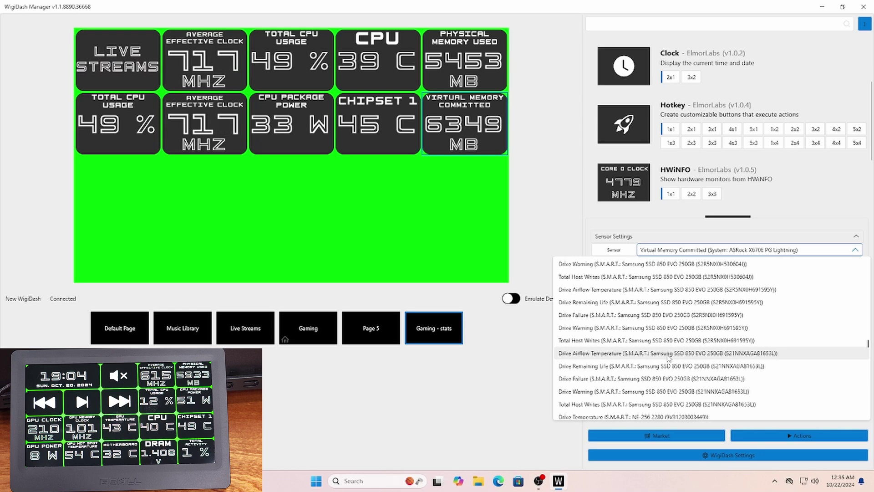
pyautogui.scroll(-8, 669, 358)
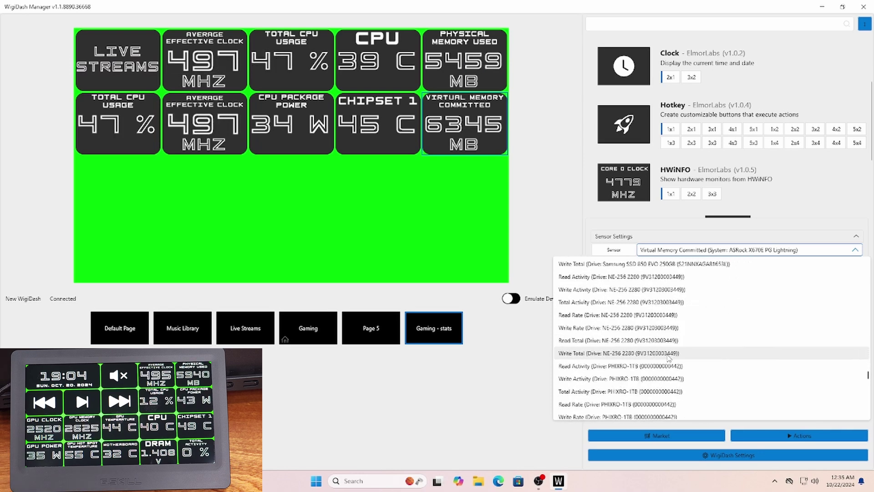
pyautogui.scroll(-10, 668, 358)
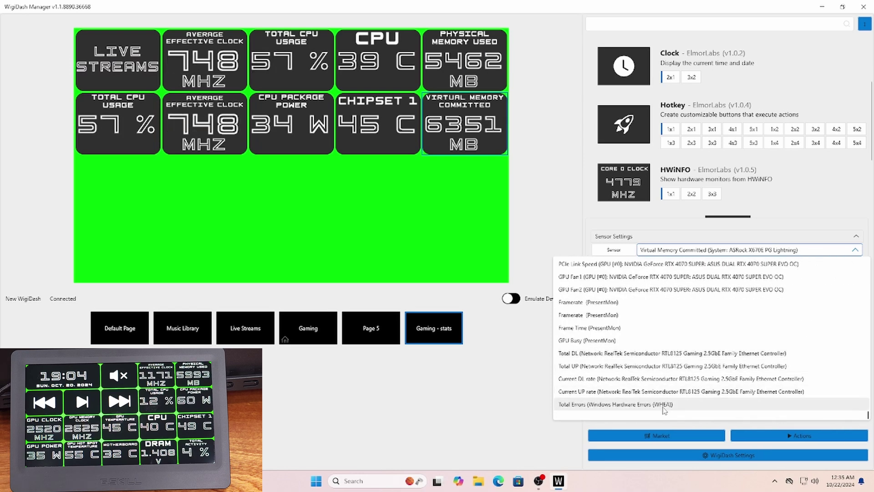
pyautogui.click(664, 405)
# Drop two HWiNFO tiles into row three and set the first to Total Activity (PHIXRO-1TB).
pyautogui.moveTo(608, 189); pyautogui.dragTo(118, 187)
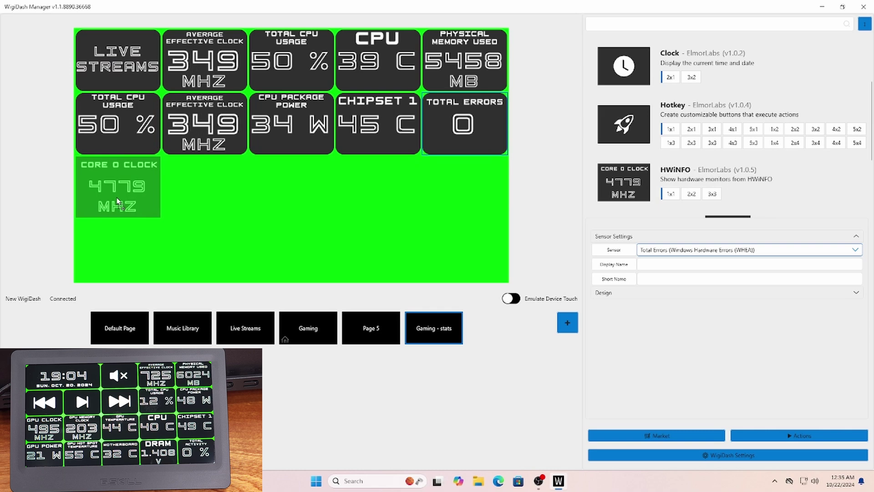
pyautogui.moveTo(624, 182); pyautogui.dragTo(316, 196)
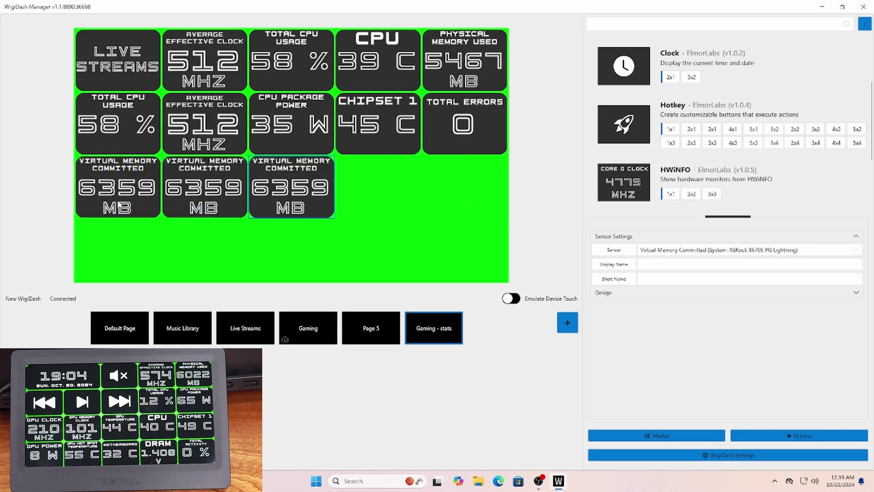
pyautogui.click(710, 250)
pyautogui.scroll(-10, 644, 328)
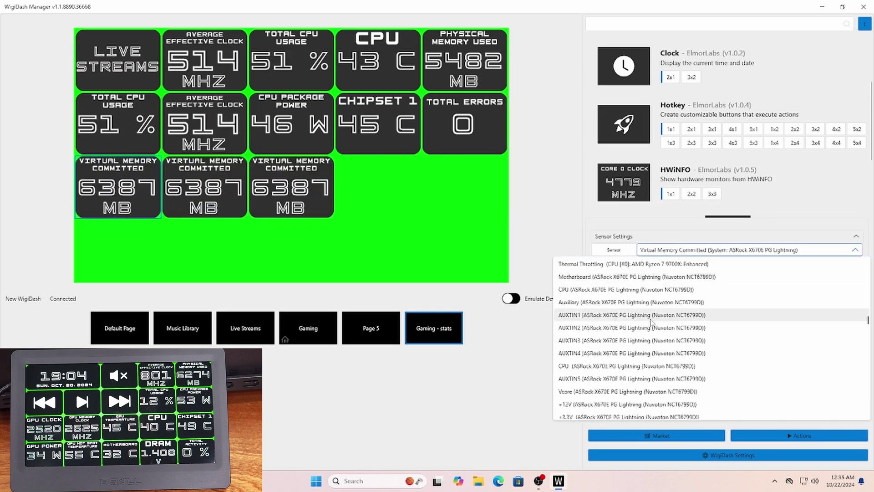
pyautogui.scroll(3, 637, 332)
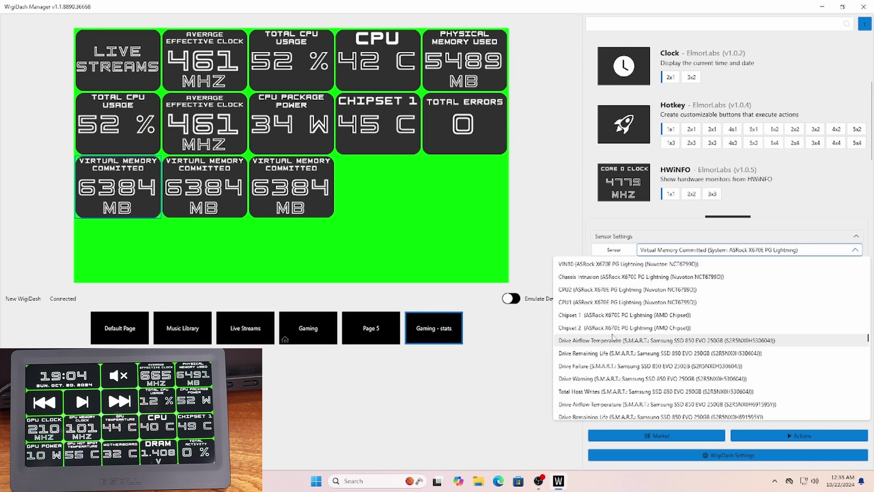
pyautogui.scroll(-5, 619, 340)
pyautogui.scroll(-5, 611, 342)
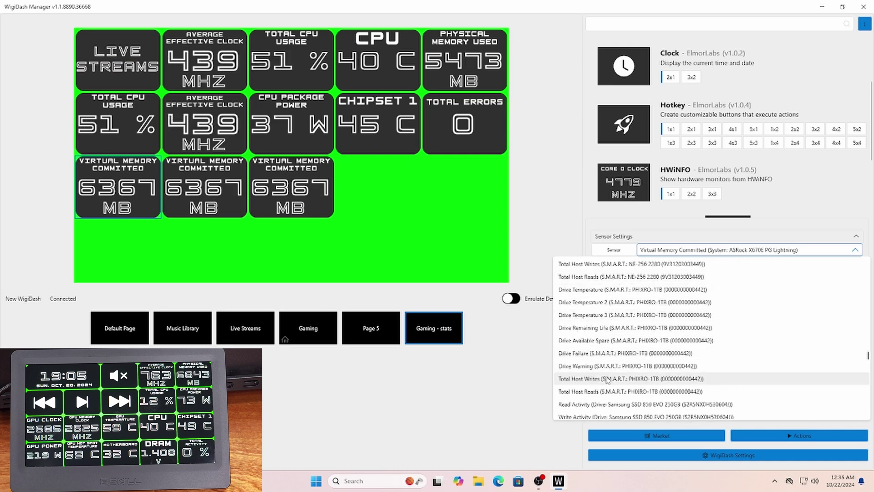
pyautogui.scroll(-1, 604, 400)
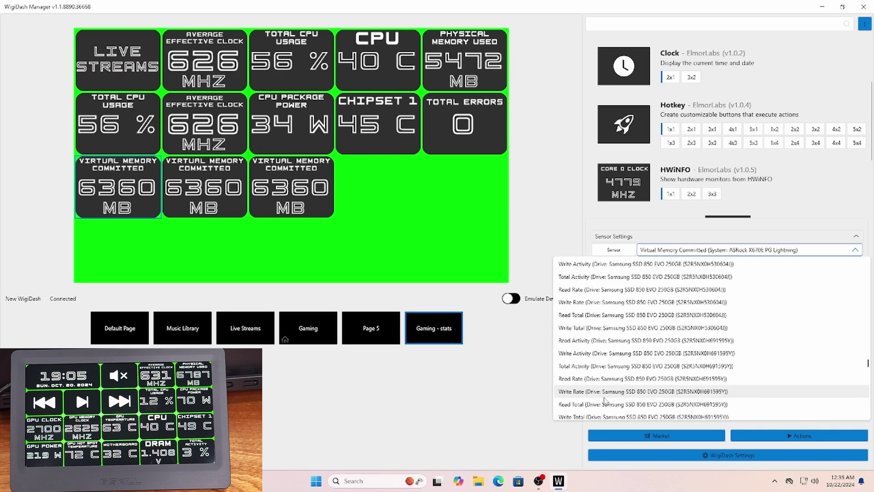
pyautogui.scroll(-3, 604, 401)
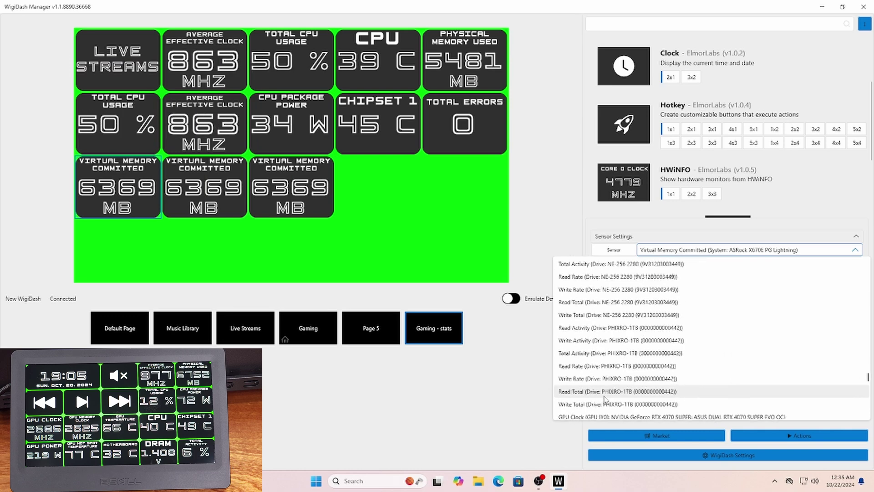
pyautogui.click(585, 353)
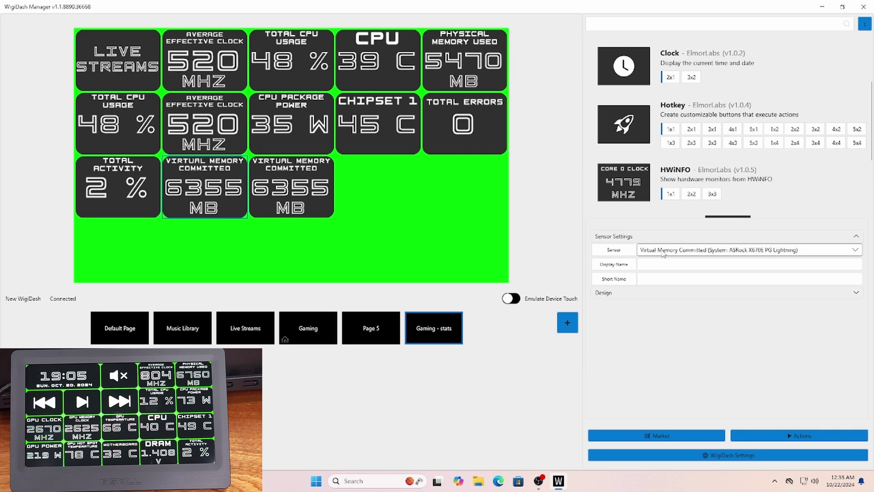
pyautogui.click(664, 251)
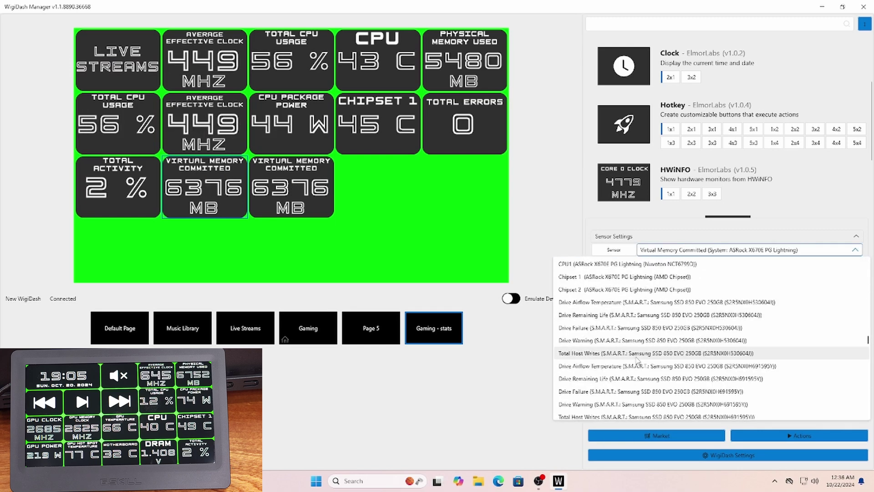
pyautogui.scroll(-2, 627, 362)
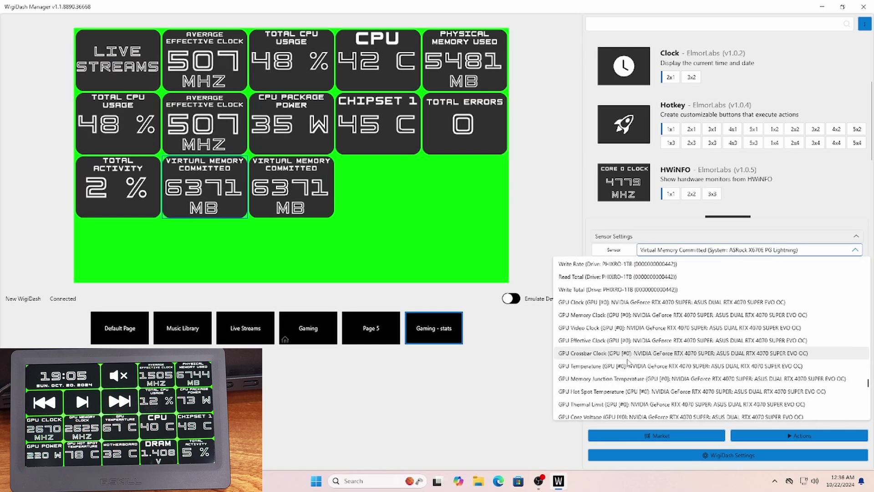
# Set the second row-three tile to GPU Clock and the third to GPU Memory Clock.
pyautogui.click(596, 302)
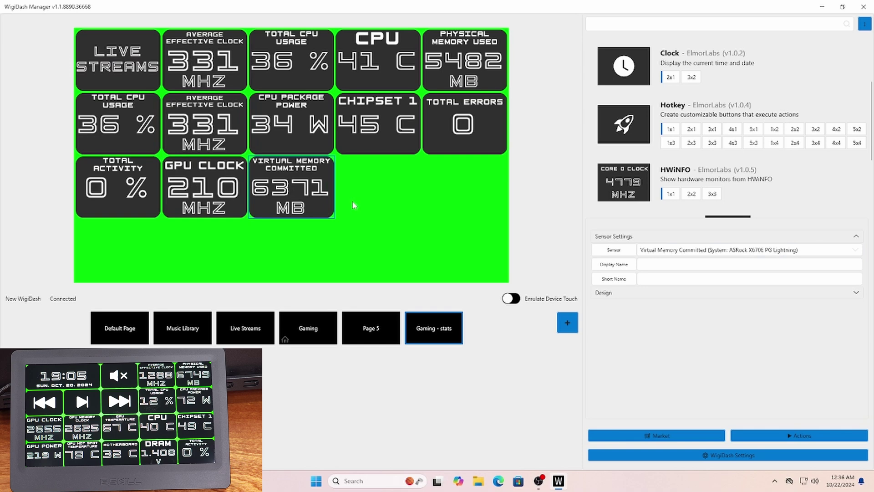
pyautogui.click(747, 250)
pyautogui.scroll(-5, 621, 359)
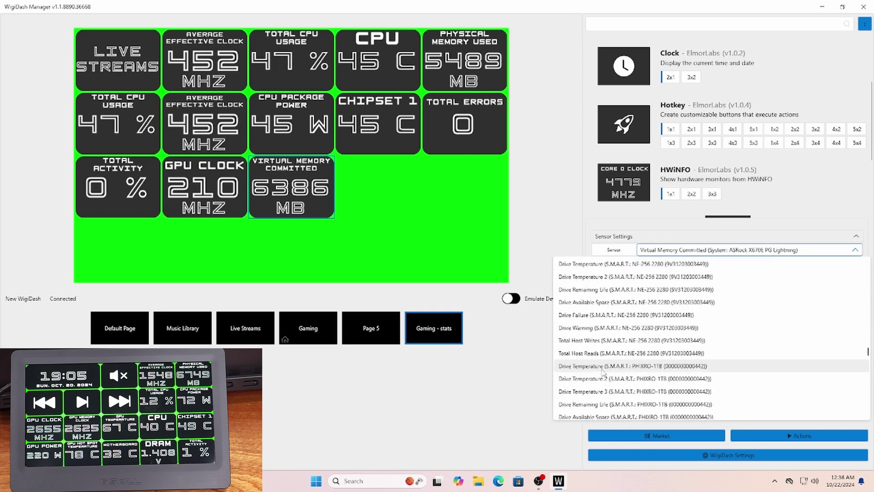
pyautogui.scroll(-7, 601, 371)
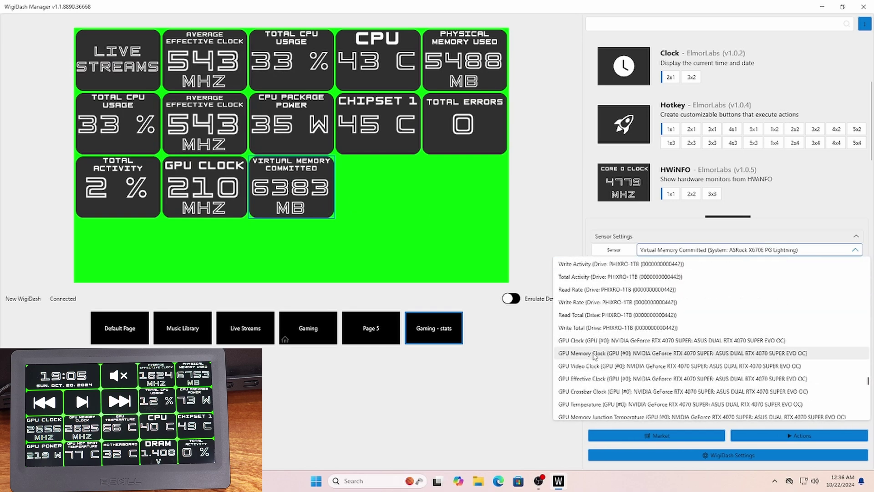
pyautogui.click(595, 353)
# Add a fourth row-three tile showing GPU Hot Spot Temperature.
pyautogui.click(372, 172)
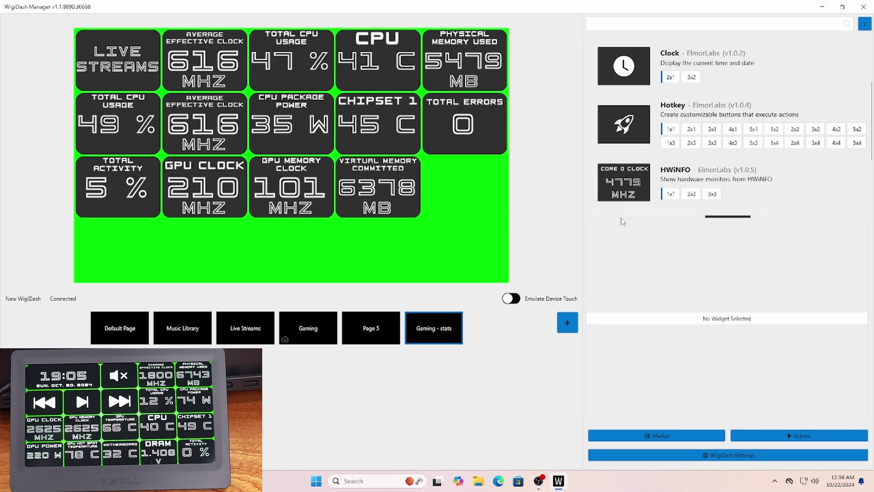
pyautogui.click(682, 250)
pyautogui.scroll(-10, 654, 323)
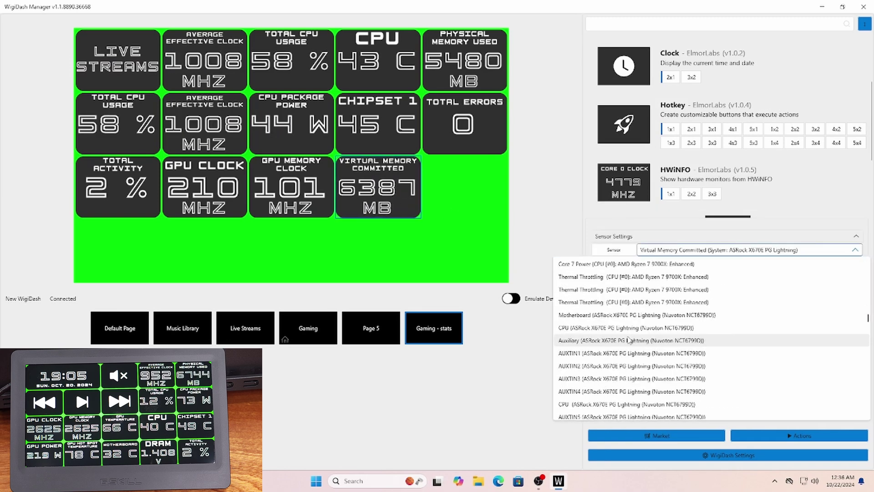
pyautogui.scroll(-5, 624, 340)
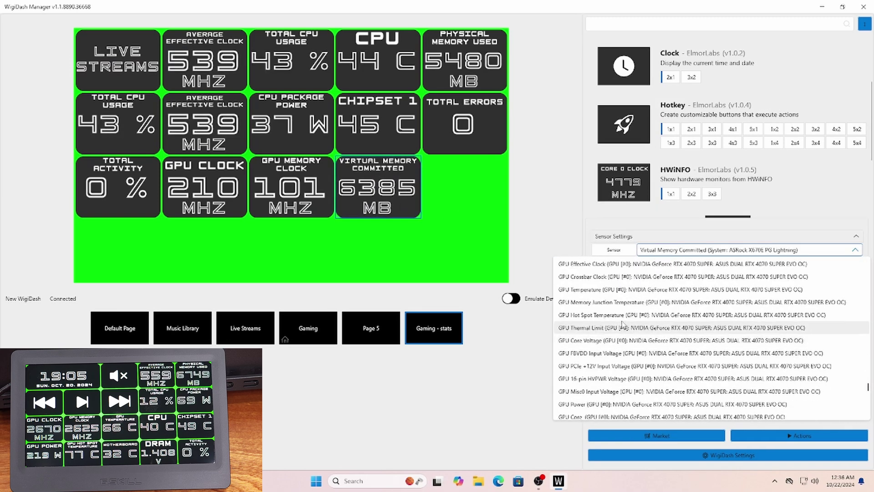
pyautogui.click(626, 315)
# Add a GPU Temperature tile before GPU Hot Spot Temperature and place a 1x1 Hotkey tile below.
pyautogui.click(618, 183)
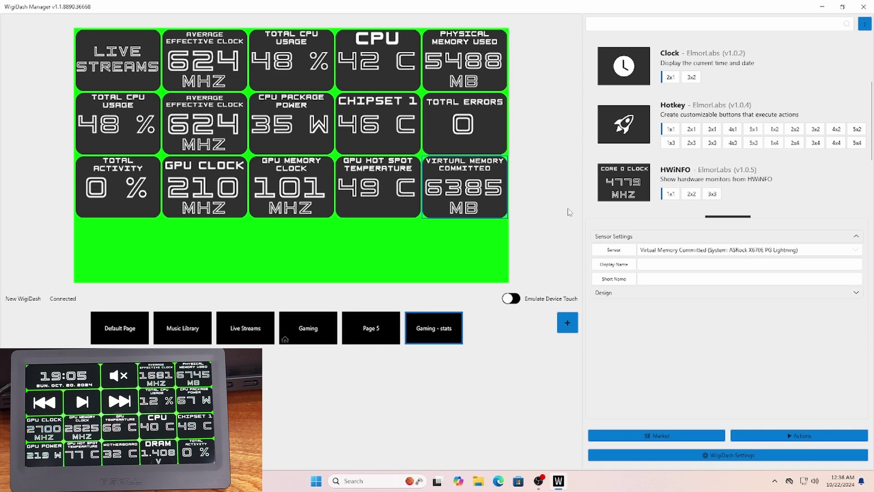
pyautogui.click(746, 249)
pyautogui.scroll(-10, 658, 334)
pyautogui.scroll(-15, 658, 334)
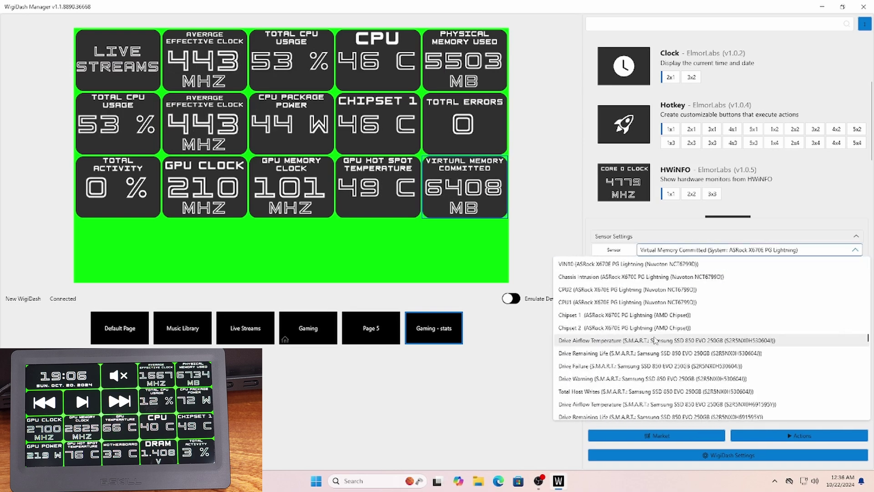
pyautogui.scroll(3, 654, 352)
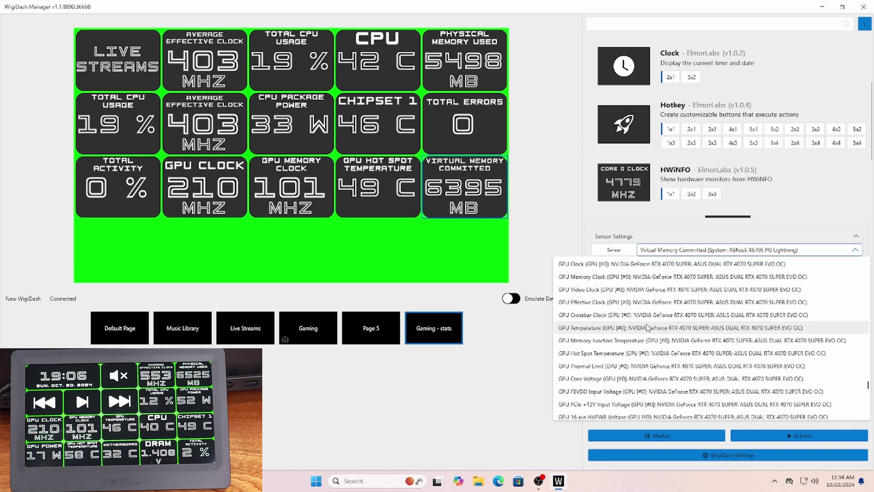
pyautogui.click(647, 327)
pyautogui.moveTo(415, 195); pyautogui.dragTo(372, 190)
pyautogui.scroll(2, 660, 137)
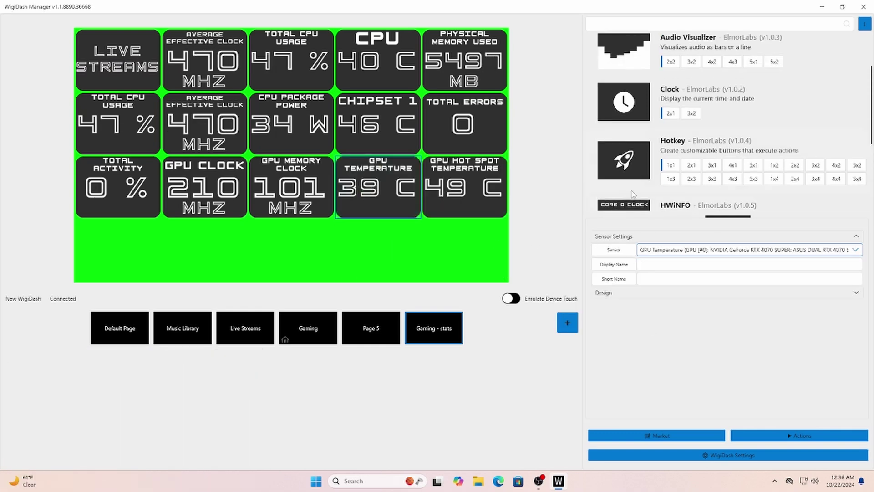
pyautogui.moveTo(627, 182); pyautogui.dragTo(470, 256)
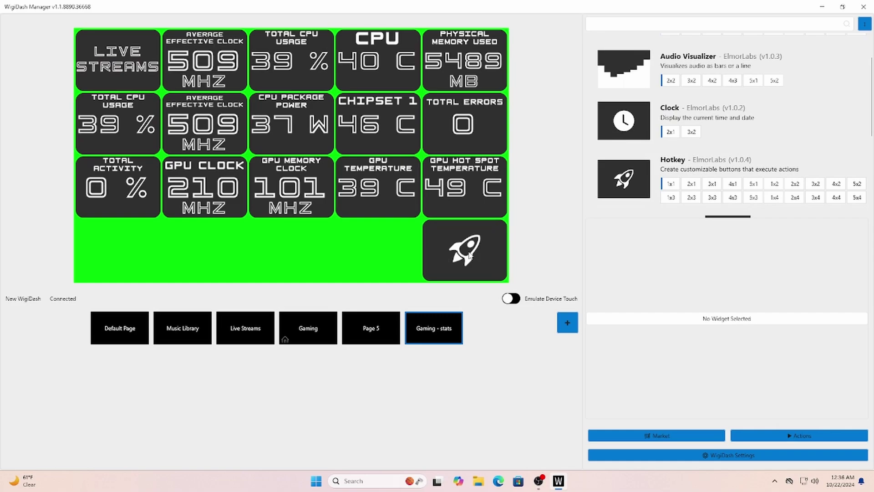